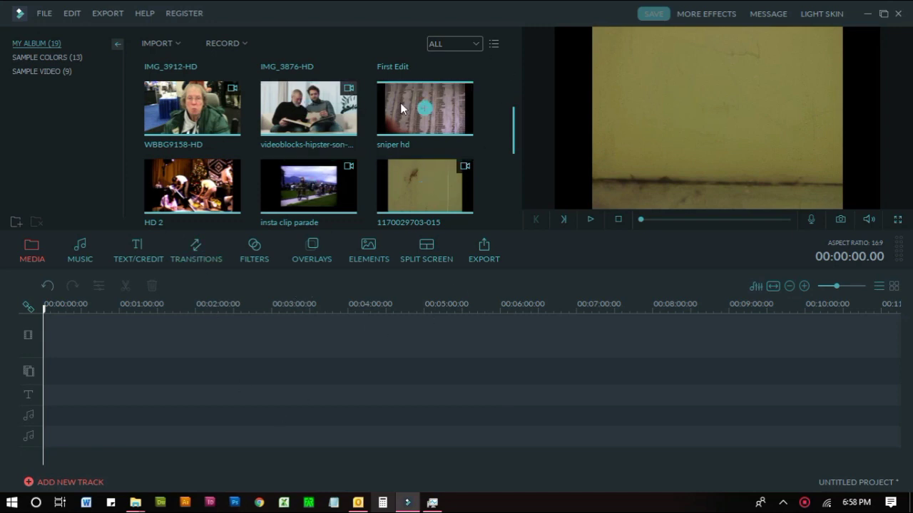
click(156, 44)
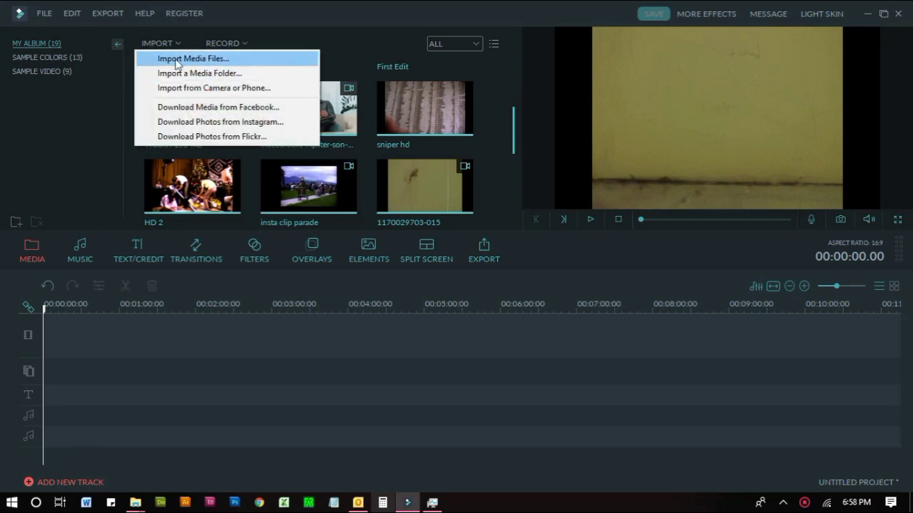
click(176, 62)
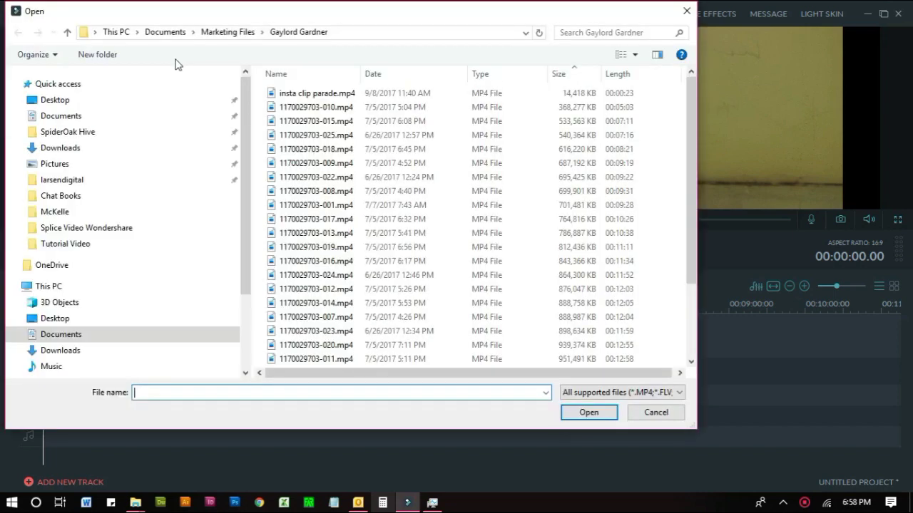
click(333, 107)
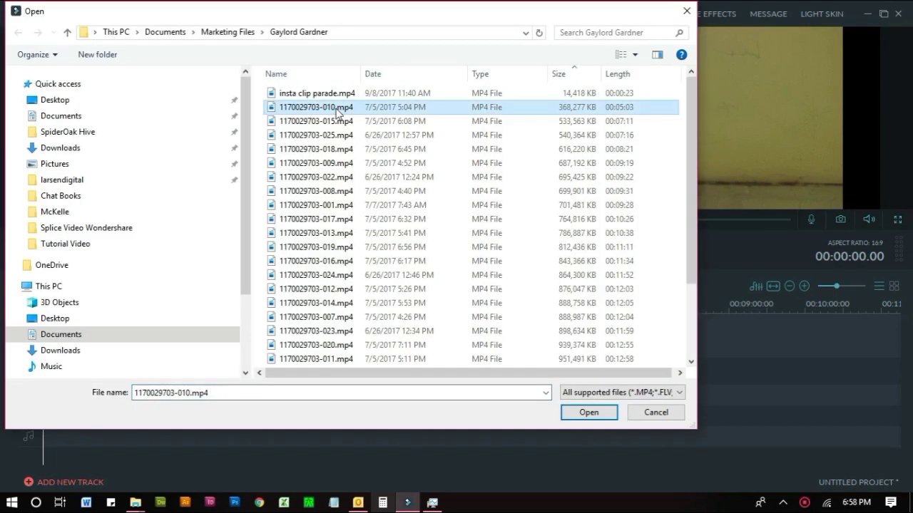
shift+click(348, 150)
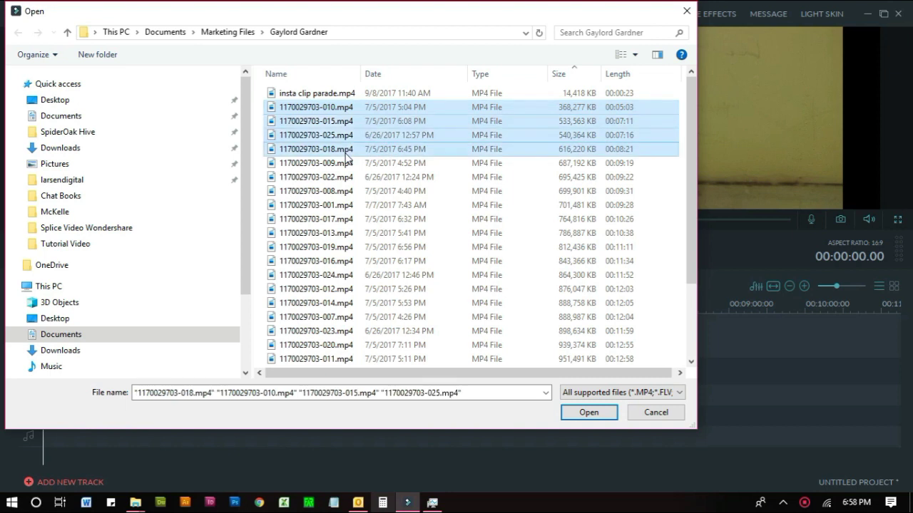
click(590, 415)
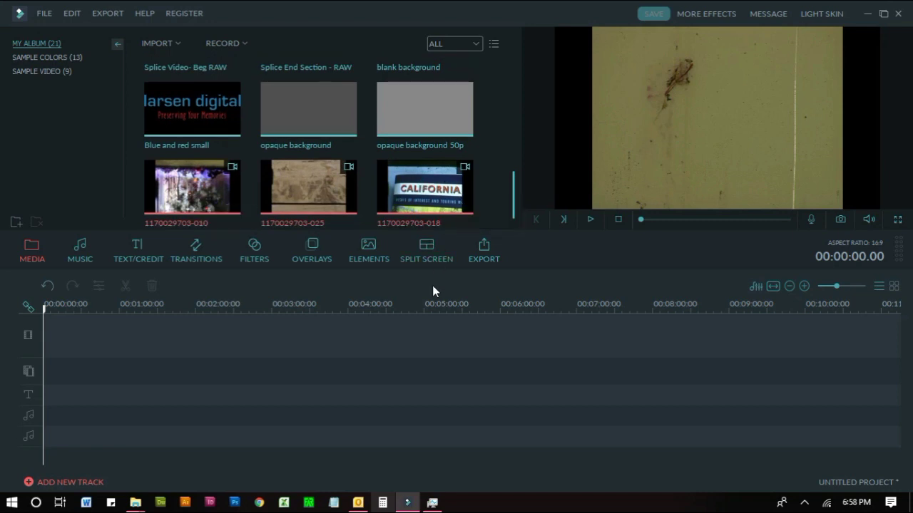
Place the clips on the video track, then append extra -025 and -010 copies, running to about 00:35:10.
drag(445, 211, 81, 333)
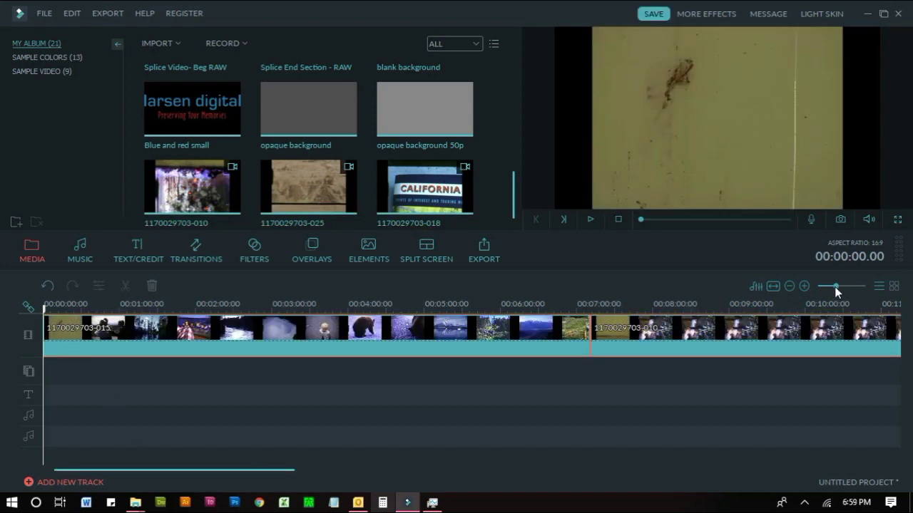
drag(836, 287, 830, 287)
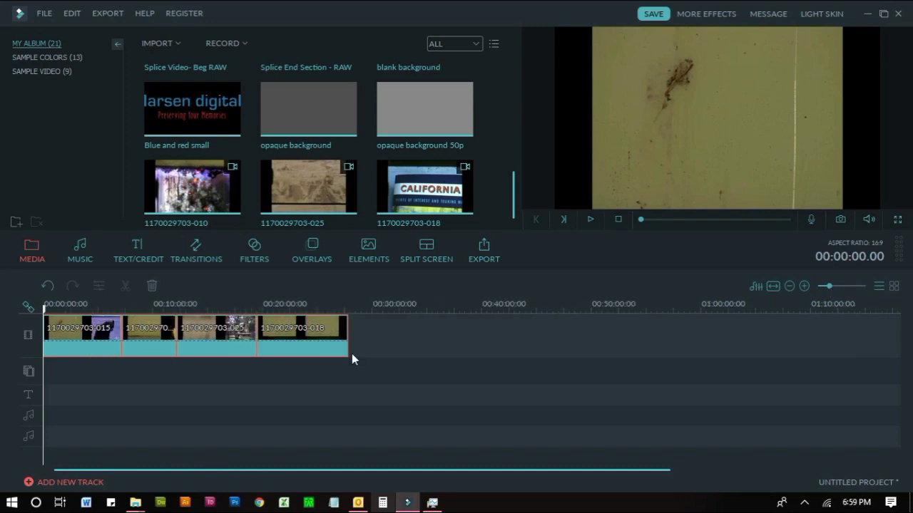
click(287, 186)
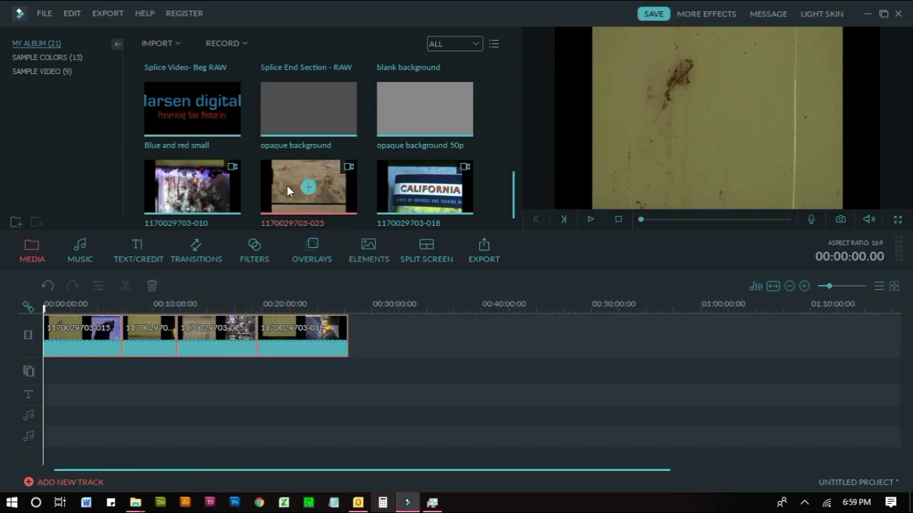
drag(287, 185, 385, 338)
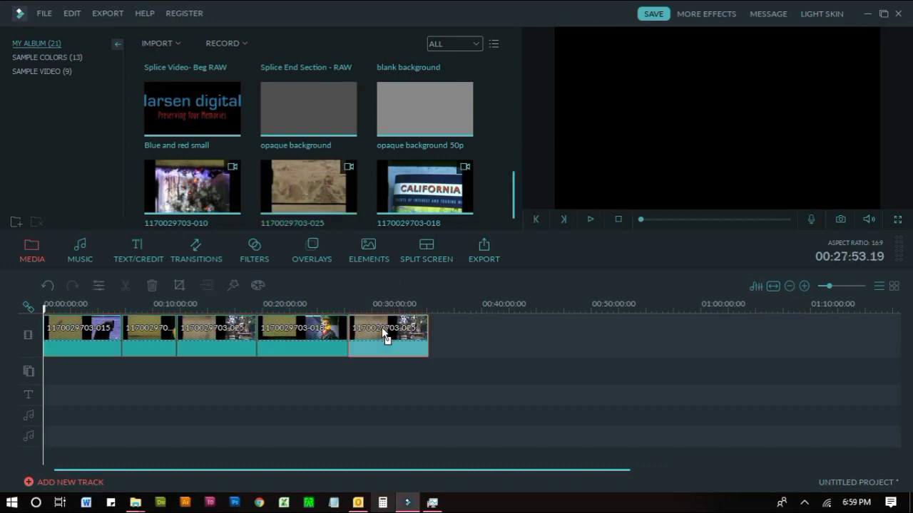
drag(196, 204, 488, 338)
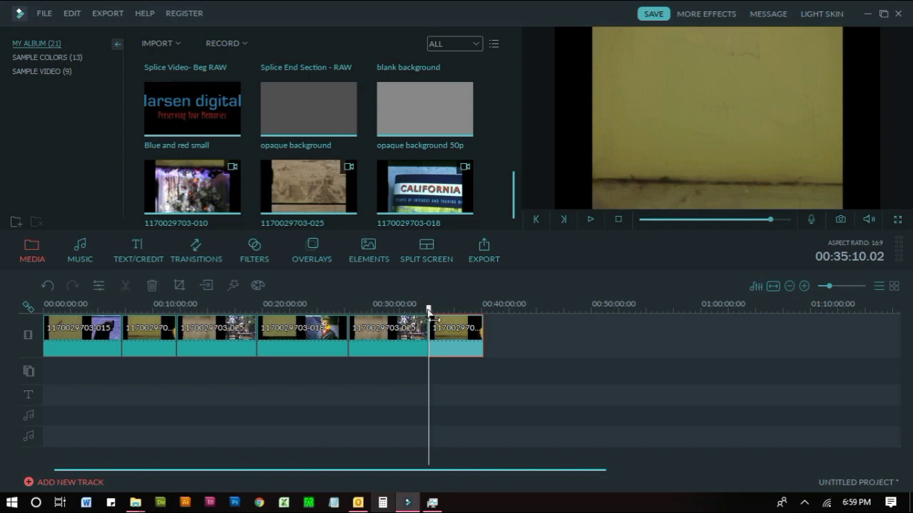
click(378, 327)
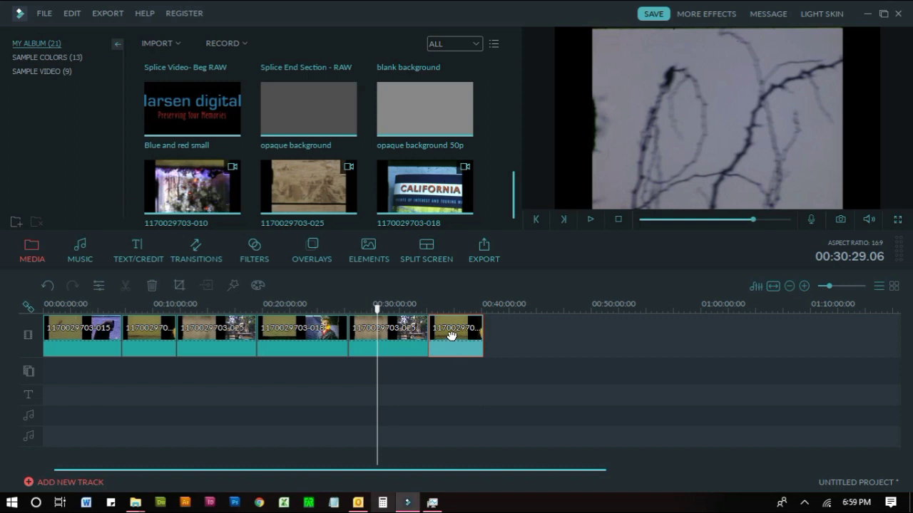
Rearrange the timeline clips so -018 comes third, ahead of a -025 copy.
drag(465, 341, 338, 335)
click(228, 349)
key(Delete)
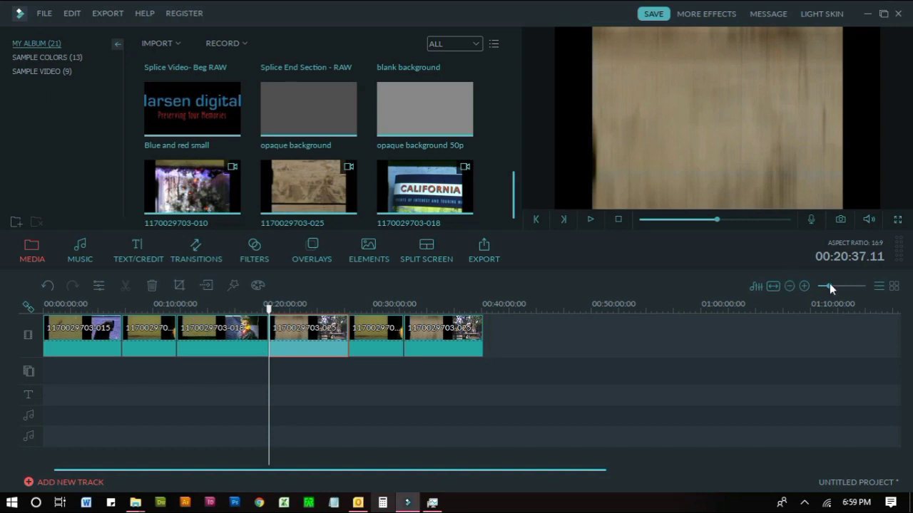
Split the -025 clip at 00:20:53 and 00:21:20, then delete the roughly 27-second middle piece.
drag(829, 285, 846, 290)
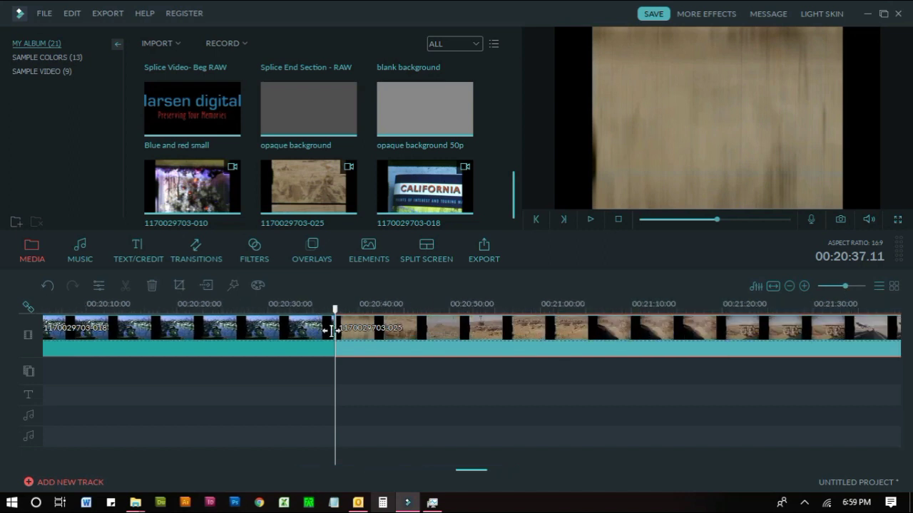
drag(340, 313, 488, 319)
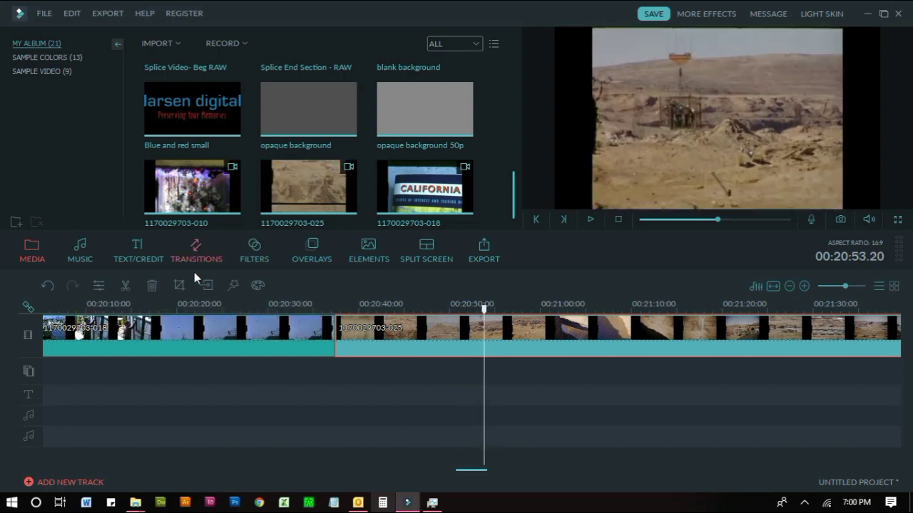
click(126, 292)
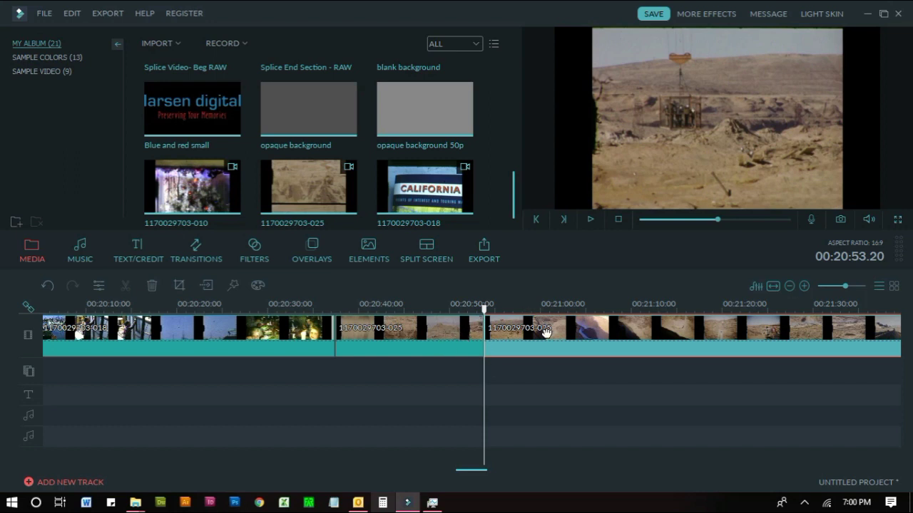
drag(487, 311, 739, 315)
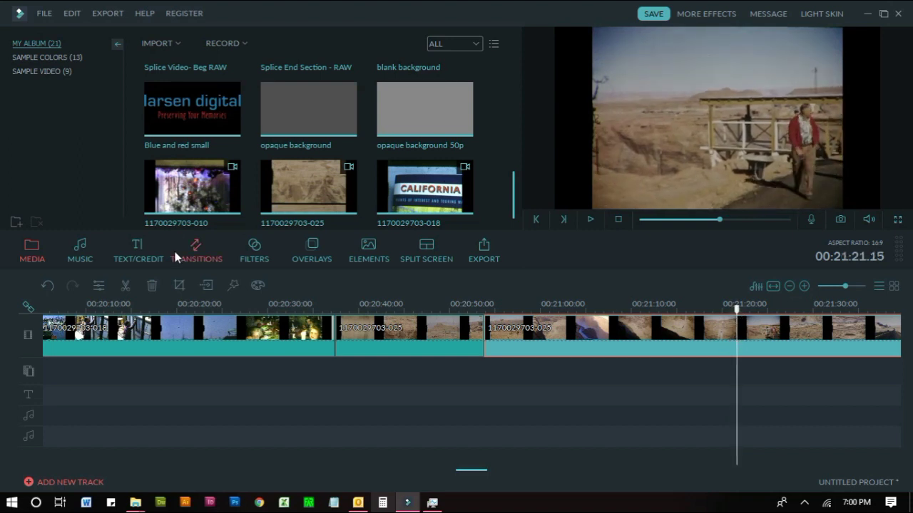
click(126, 289)
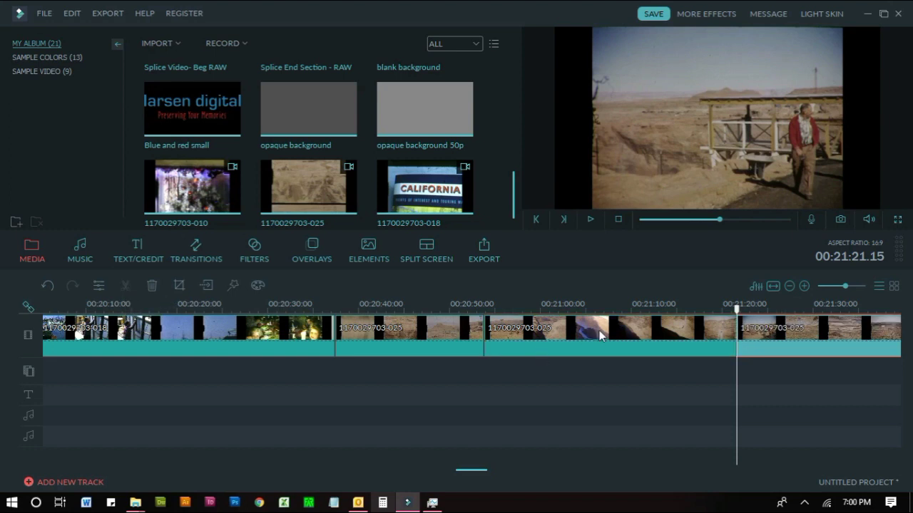
click(558, 348)
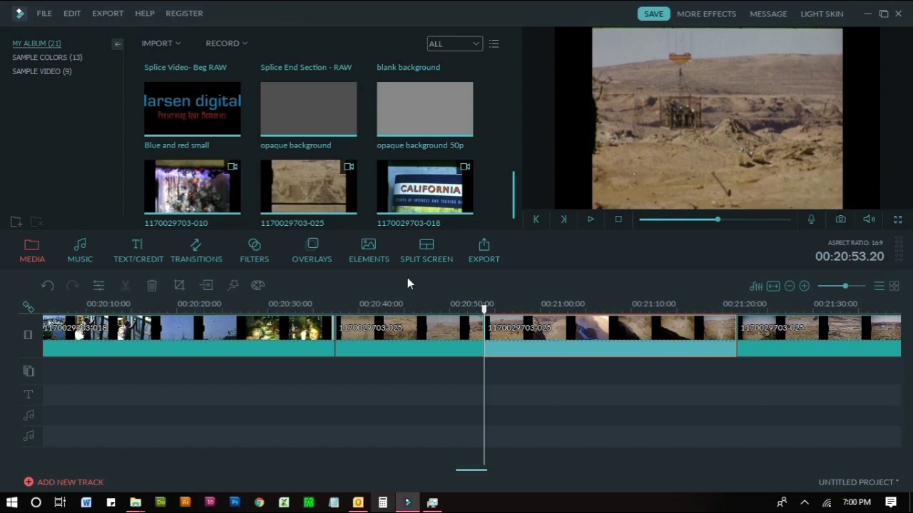
click(154, 284)
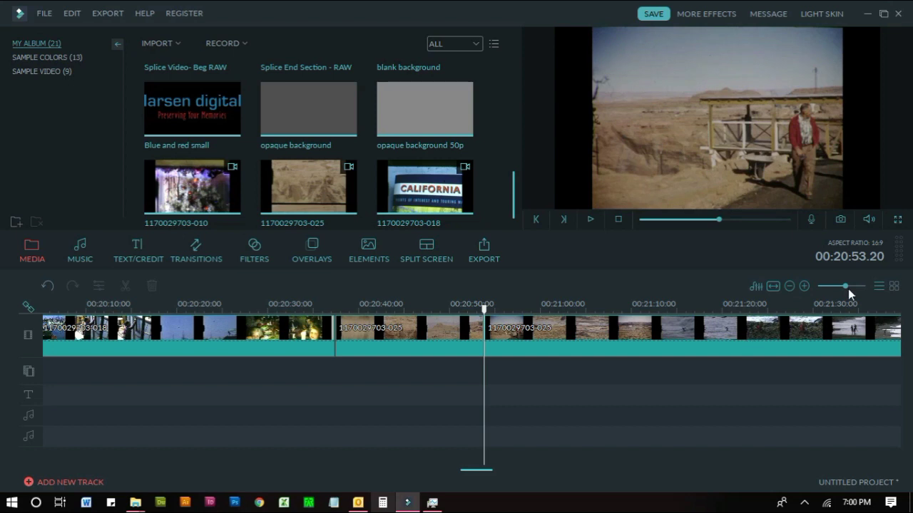
drag(843, 285, 833, 284)
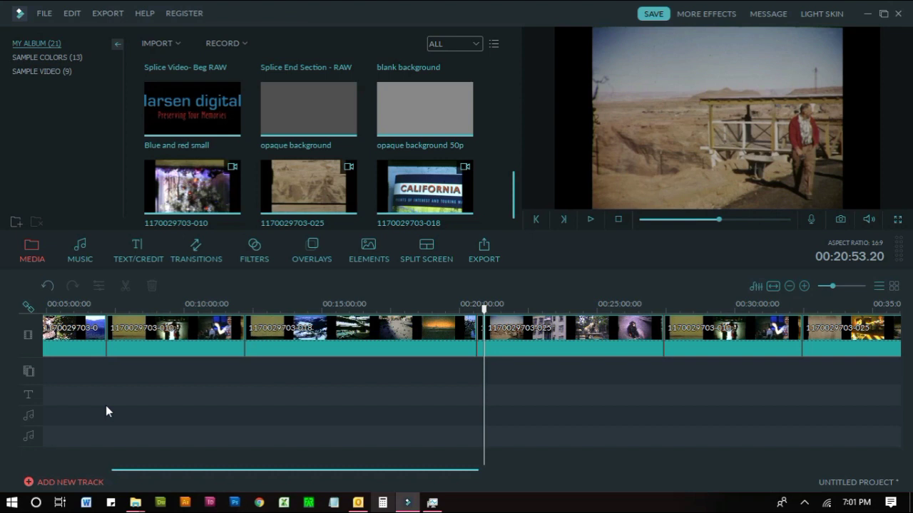
Set up an MP4 export at 1280*720 named 'Combined Video', confirming the quality settings.
click(110, 13)
click(135, 28)
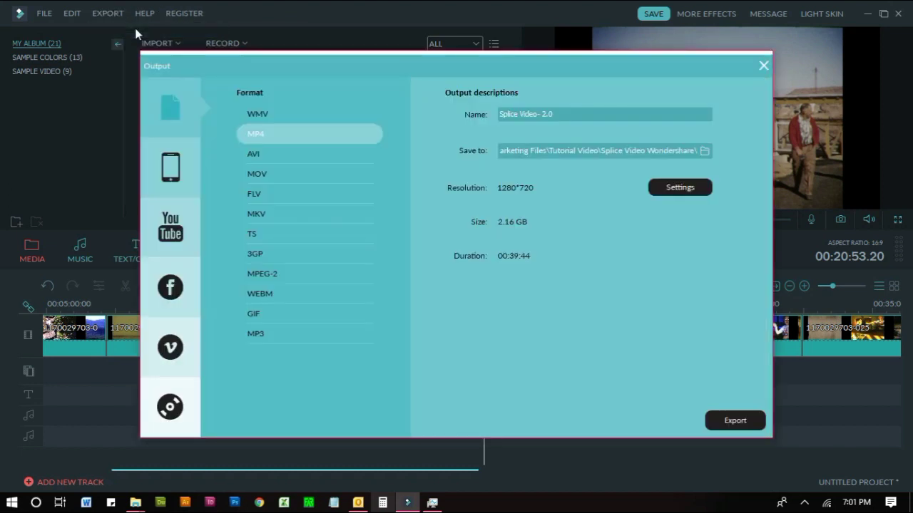
drag(595, 111, 410, 138)
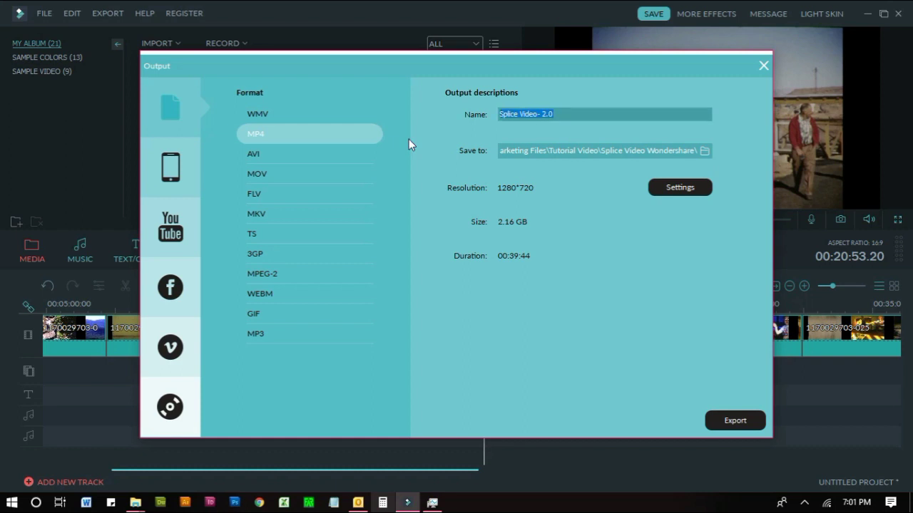
text(Combined)
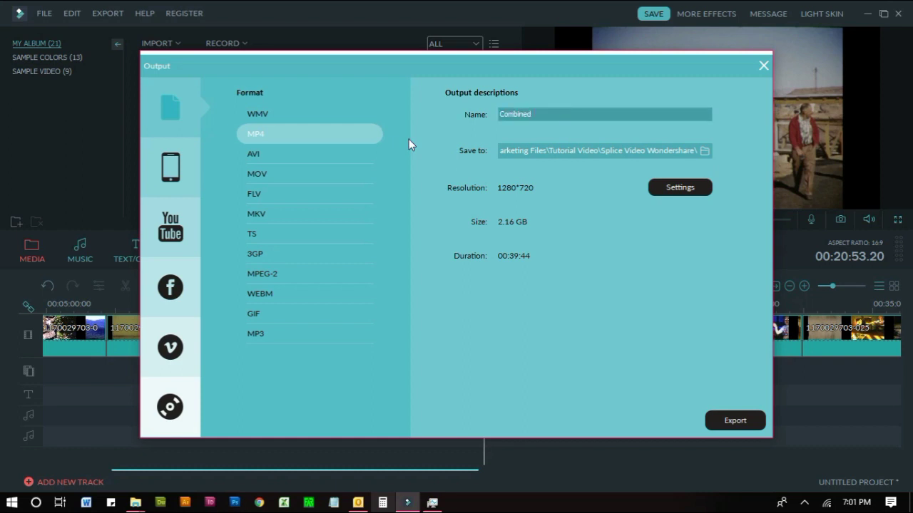
text( Video)
click(697, 188)
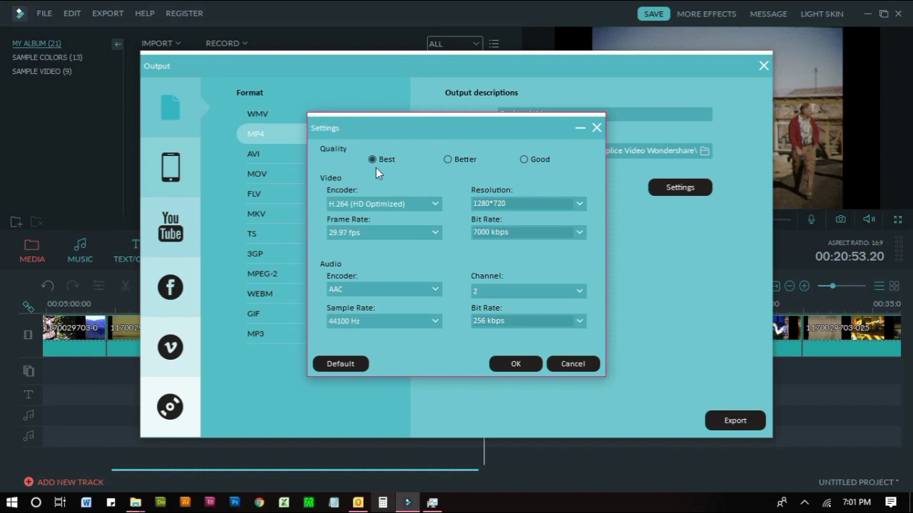
click(514, 365)
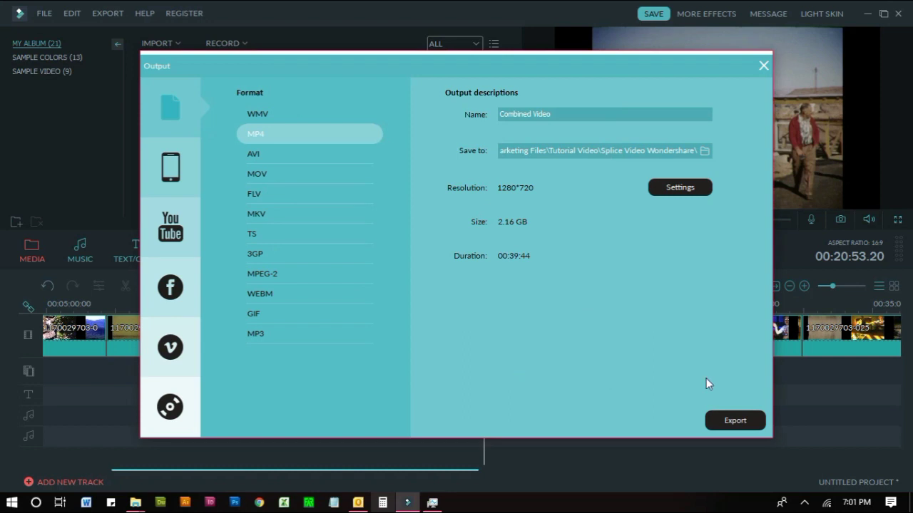
Start rendering the Combined Video MP4 from the Output dialog.
click(736, 420)
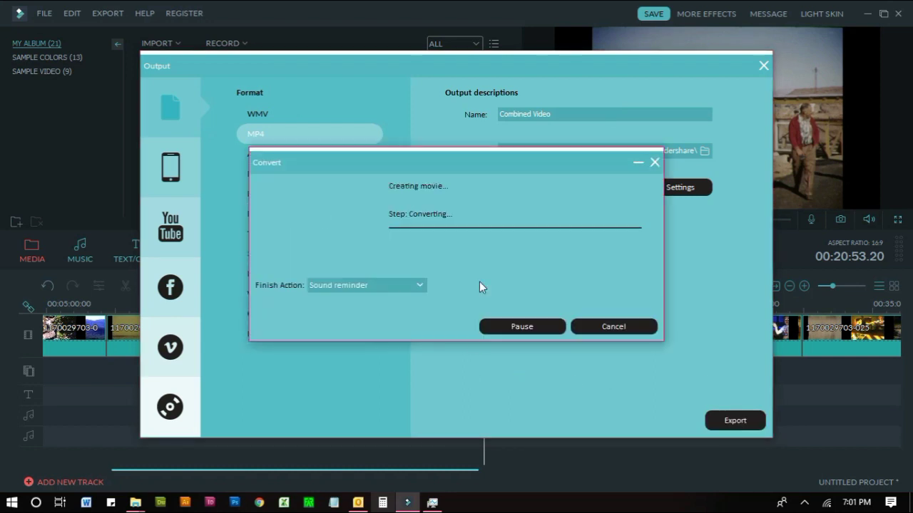